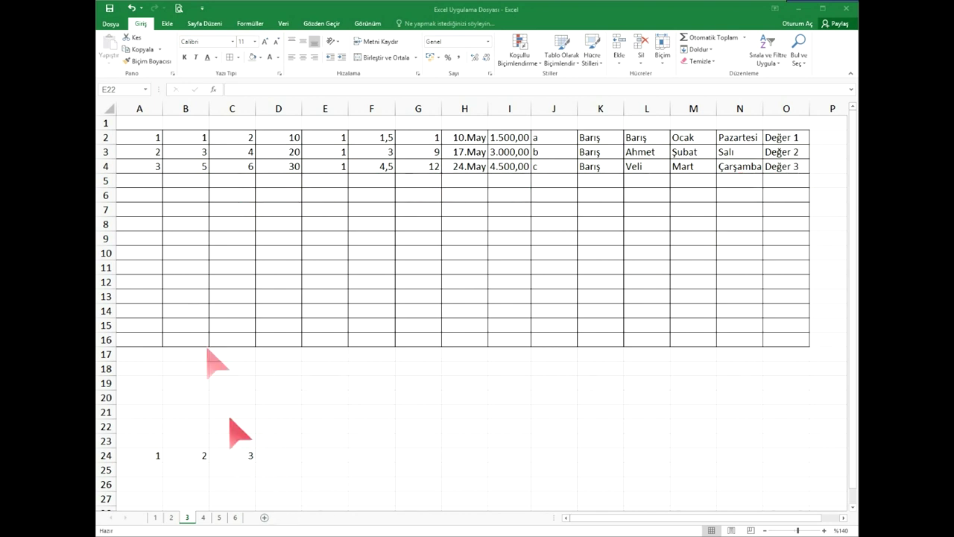
Fill column A from its A2:A4 seed down to row 16, ending at 15
click(151, 135)
drag(153, 138, 161, 163)
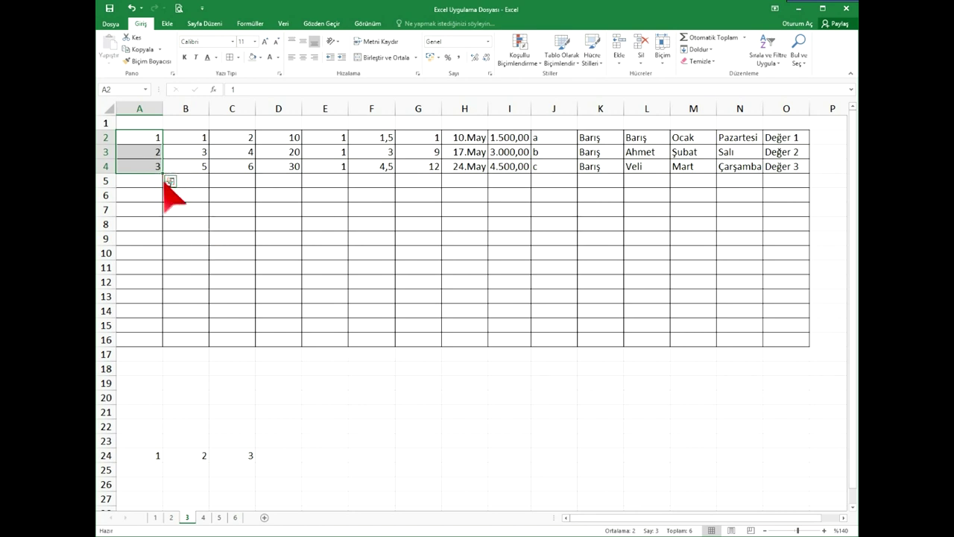
drag(162, 175, 163, 176)
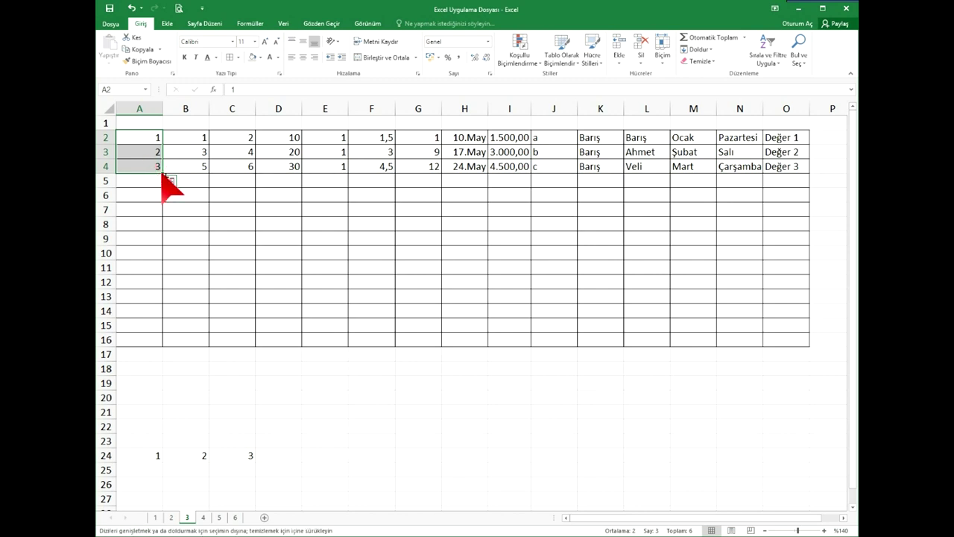
drag(162, 176, 158, 345)
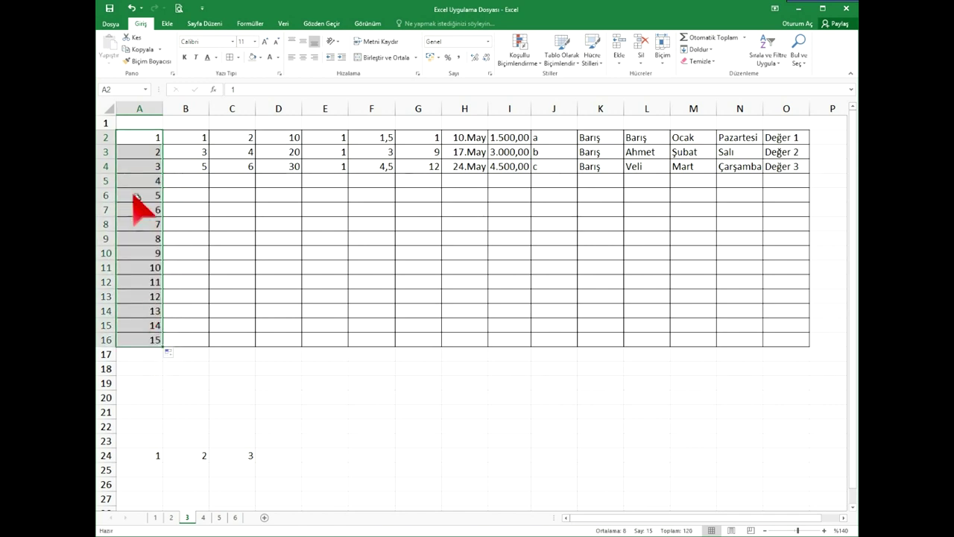
Extend columns B–G to row 16, ending at 29, 30, 150, 1, 22,5 and 78,8333
mouse_move(197, 140)
mouse_down()
mouse_move(208, 167)
mouse_move(212, 355)
mouse_up()
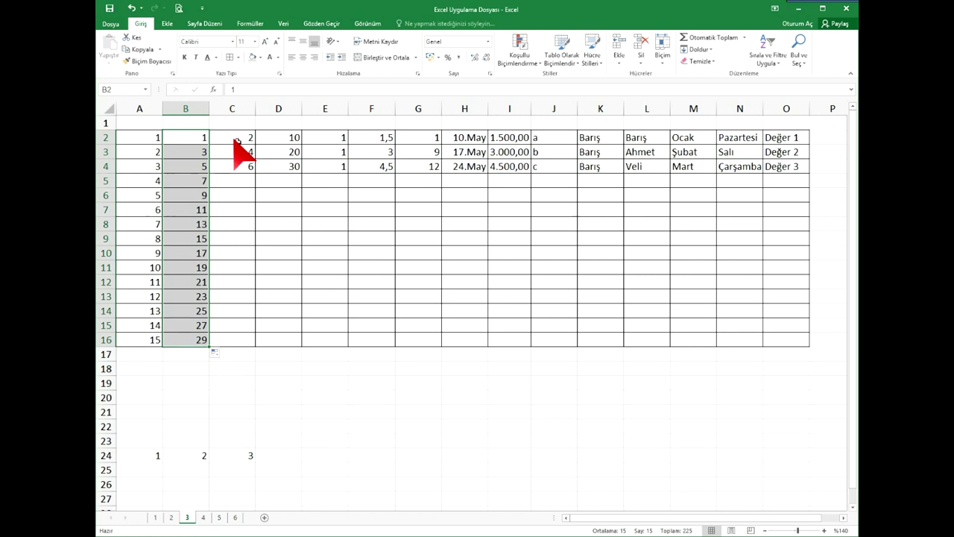
mouse_move(236, 142)
mouse_down()
mouse_move(249, 168)
mouse_move(256, 347)
mouse_up()
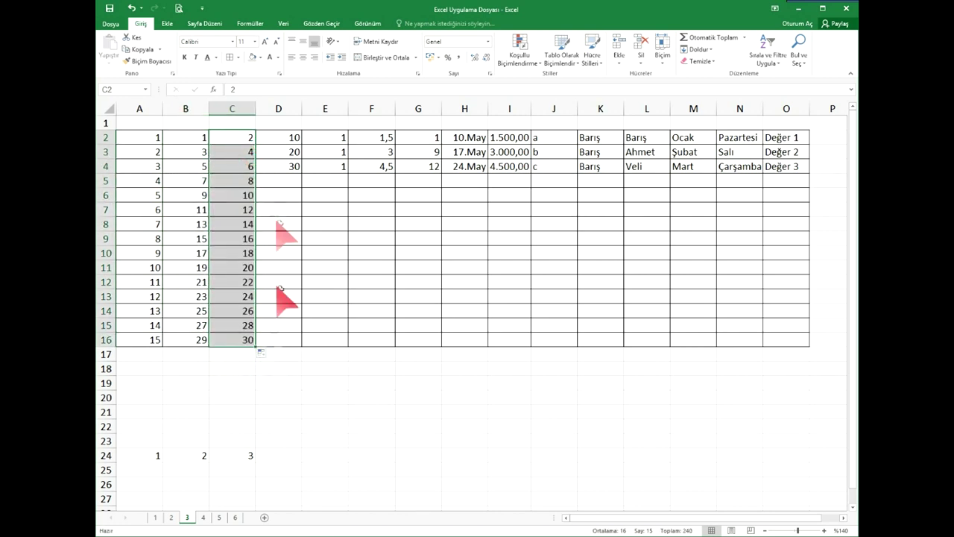
drag(286, 140, 293, 167)
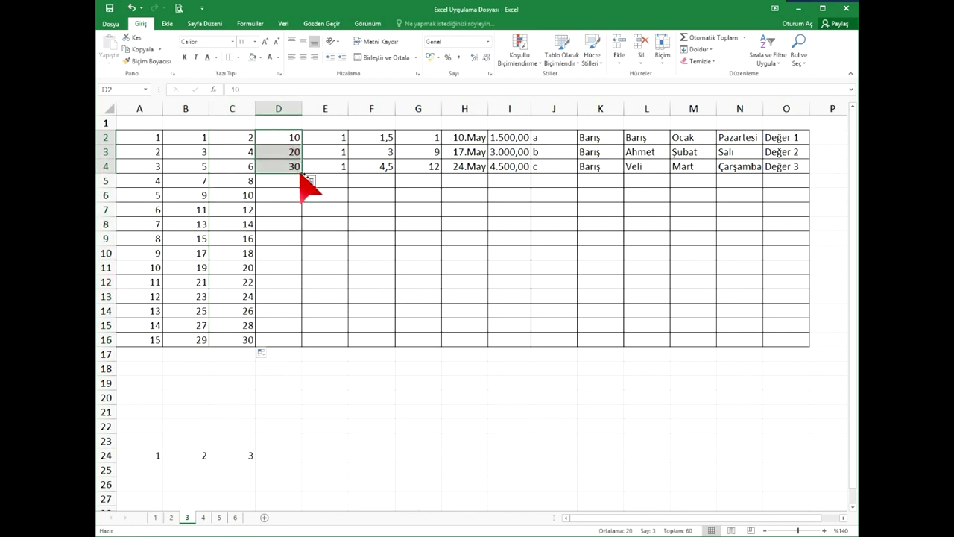
drag(302, 173, 304, 349)
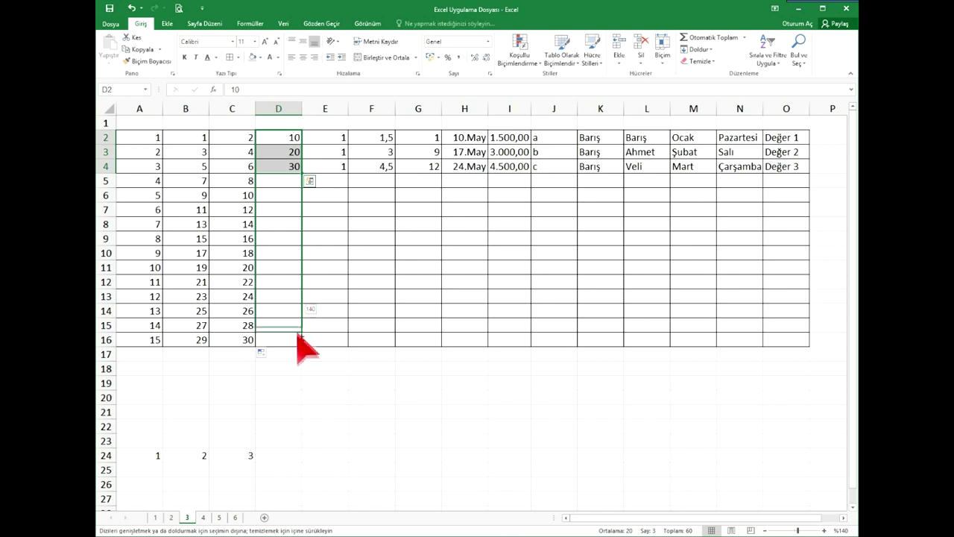
mouse_move(341, 139)
mouse_down()
mouse_move(349, 165)
mouse_move(344, 343)
mouse_up()
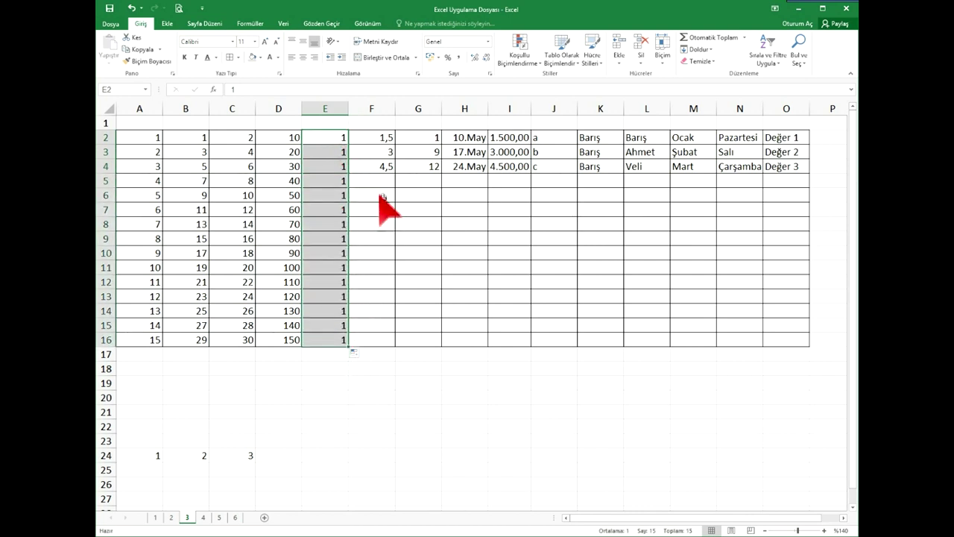
mouse_move(385, 139)
mouse_down()
mouse_move(401, 177)
mouse_move(394, 342)
mouse_up()
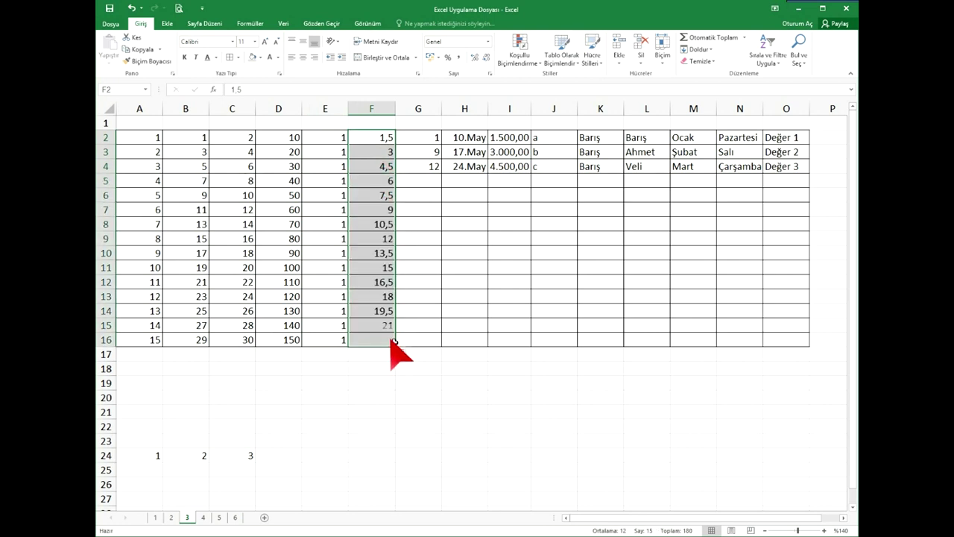
drag(433, 137, 446, 346)
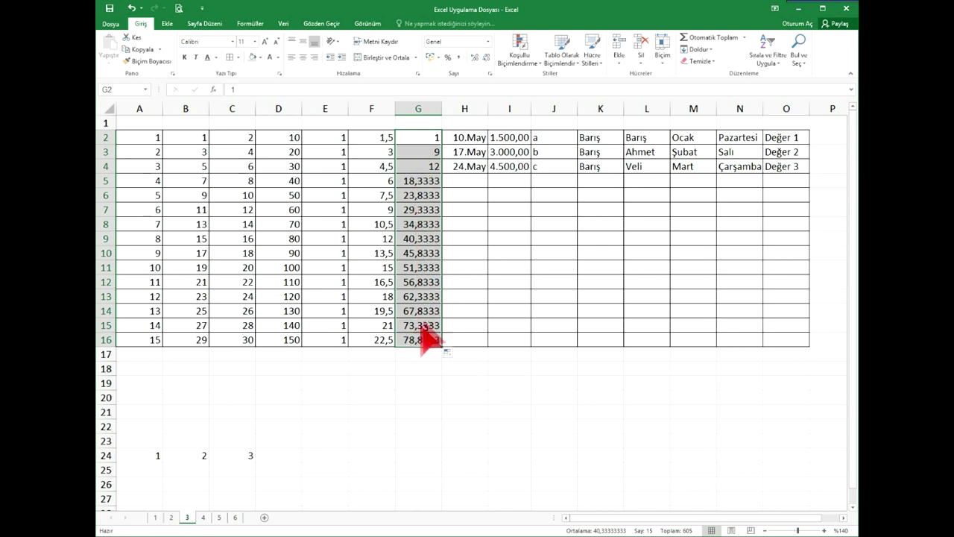
Apply Comma Style to column G's values and adjust their decimal places
click(458, 57)
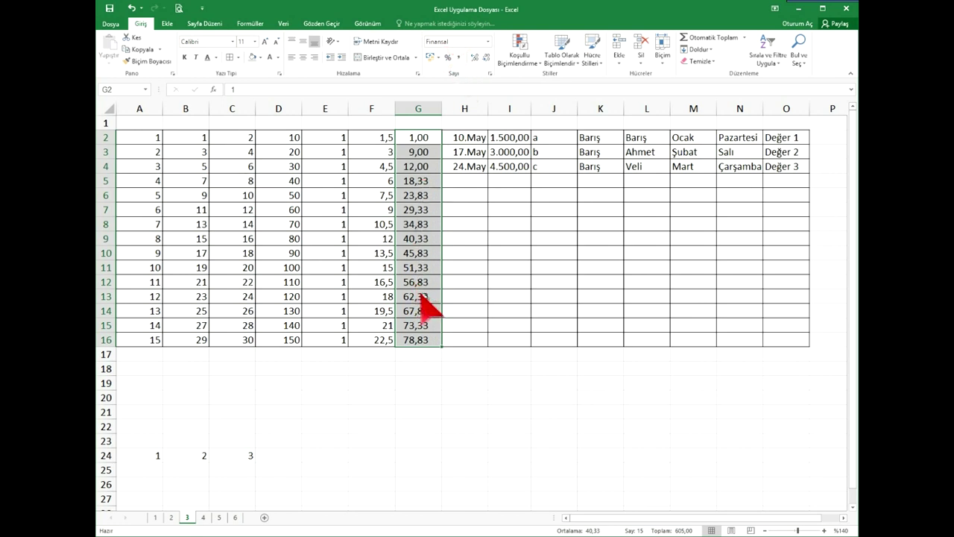
click(485, 57)
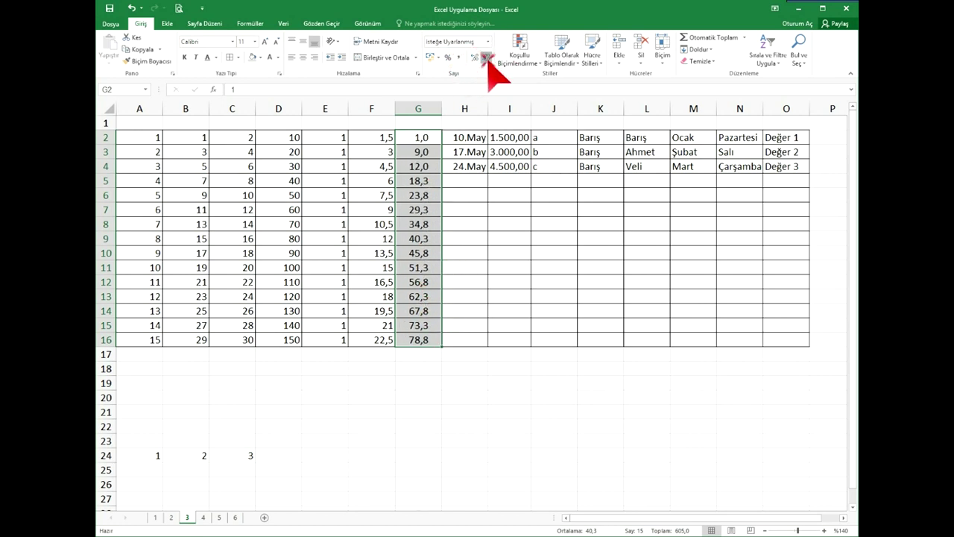
click(485, 57)
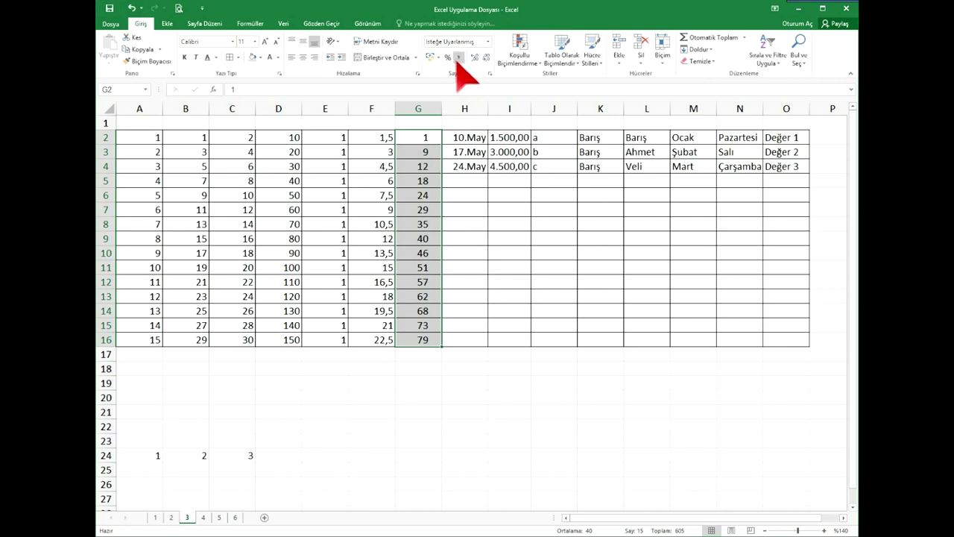
click(458, 58)
Fill weekly dates from the H2:H4 seed down to H16
click(466, 138)
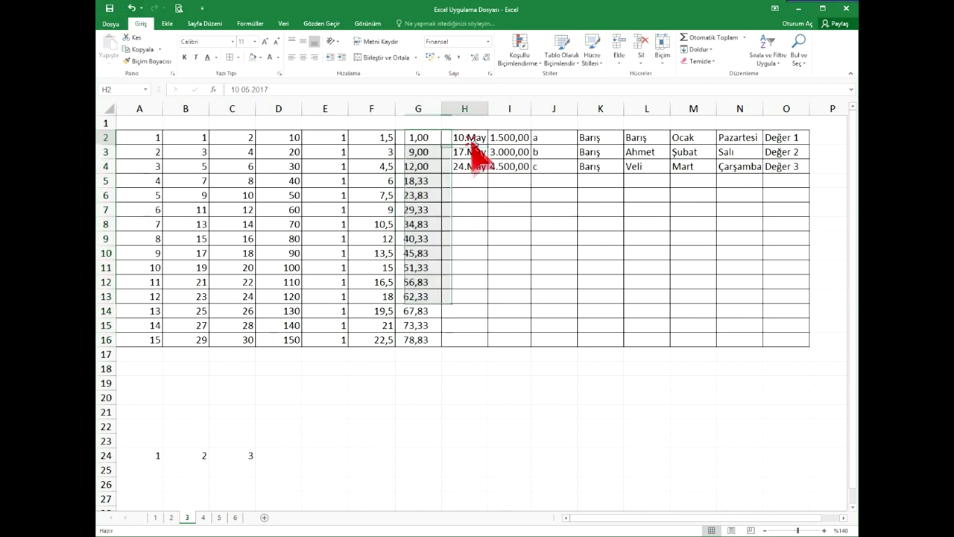
drag(469, 140, 479, 167)
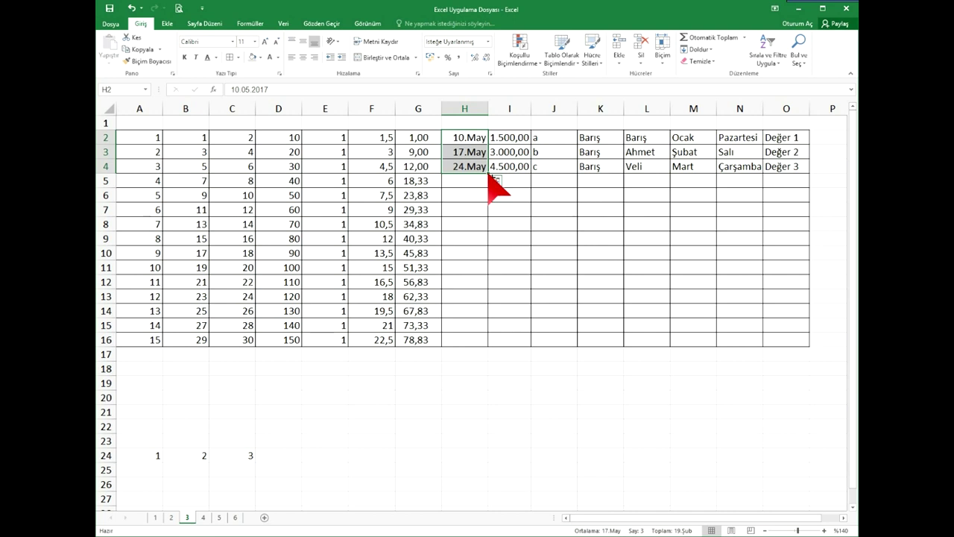
drag(489, 177, 490, 347)
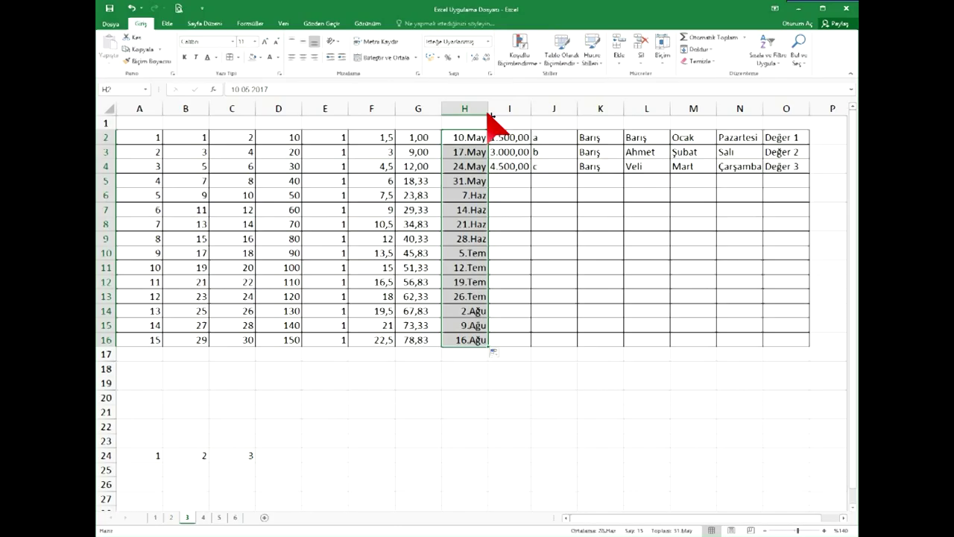
Show column H in Long Date format and autofit its width
drag(490, 114, 541, 111)
click(489, 41)
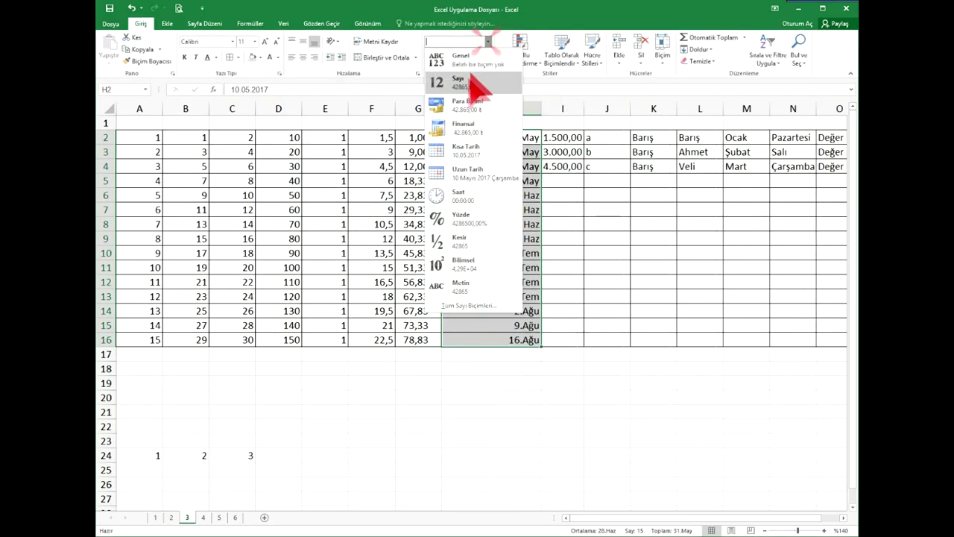
click(467, 174)
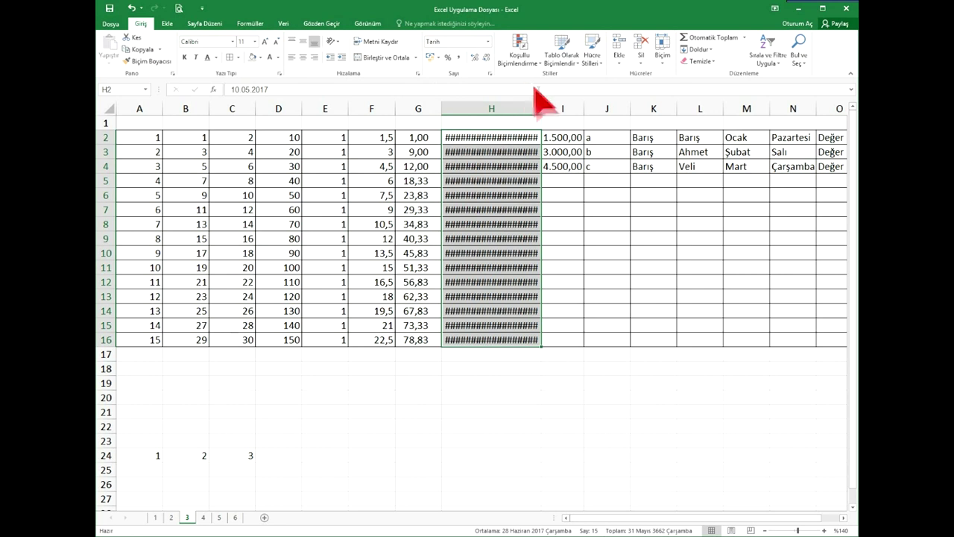
double_click(541, 109)
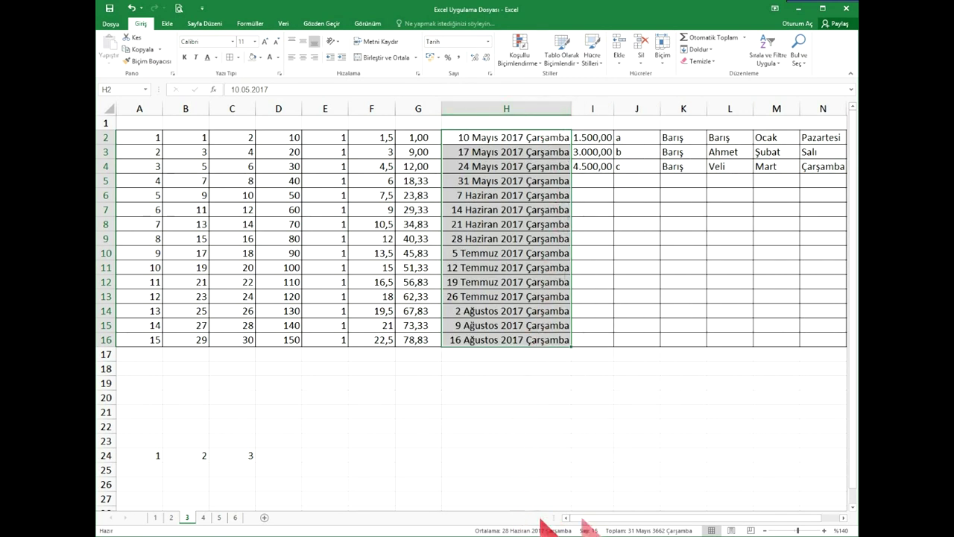
Re-enter the seed dates in H2, H3 and H4 so the series starts on 9 Mayıs 2017
drag(603, 517, 619, 517)
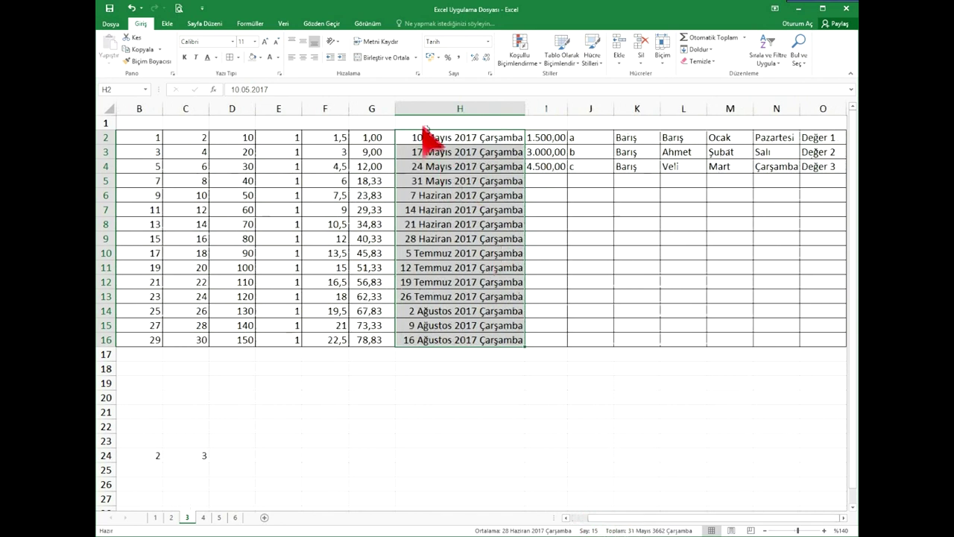
click(425, 135)
double_click(426, 141)
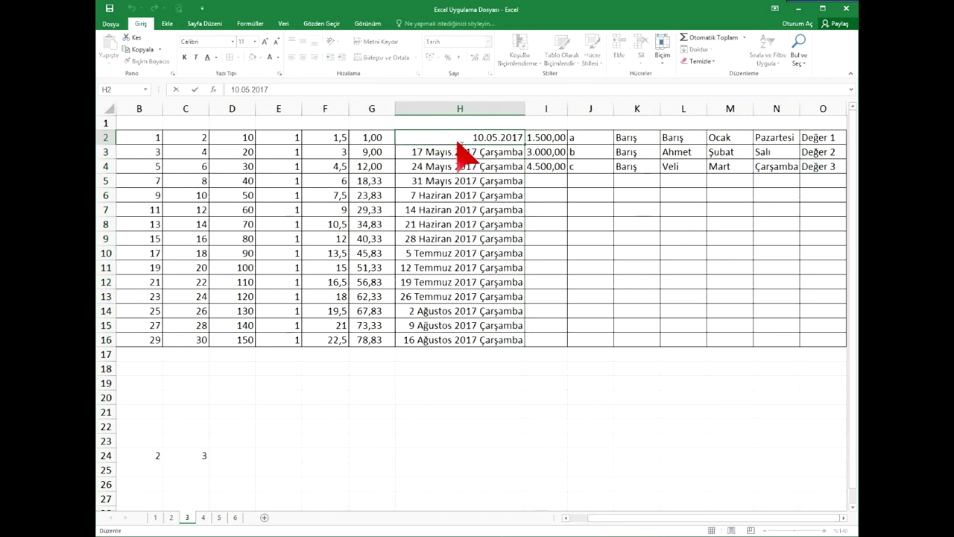
text(9)
key(Return)
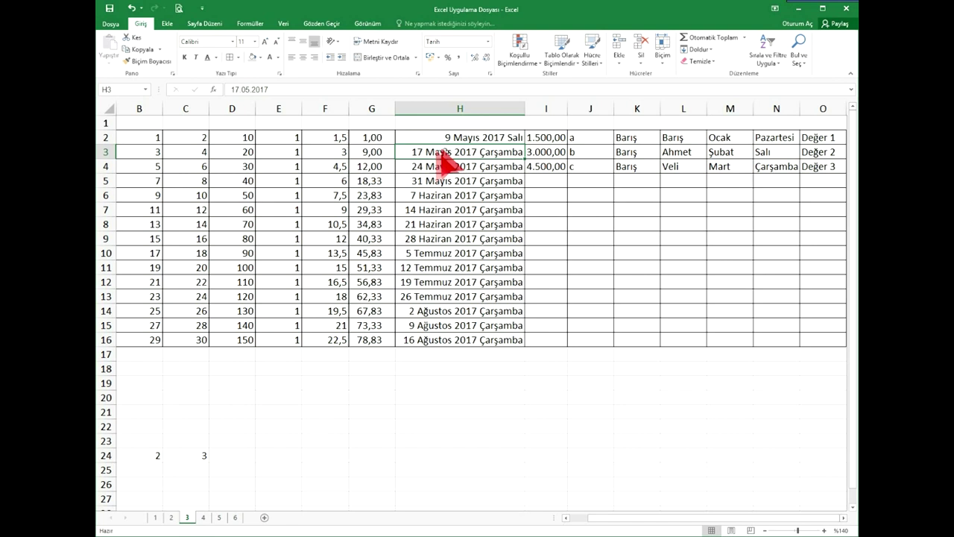
double_click(457, 153)
key(Delete)
text(6+)
key(Return)
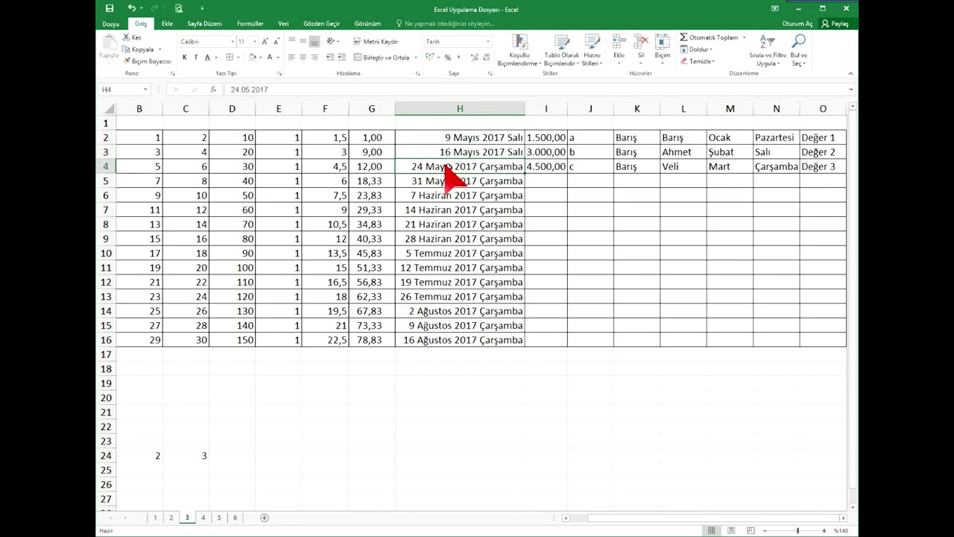
double_click(423, 167)
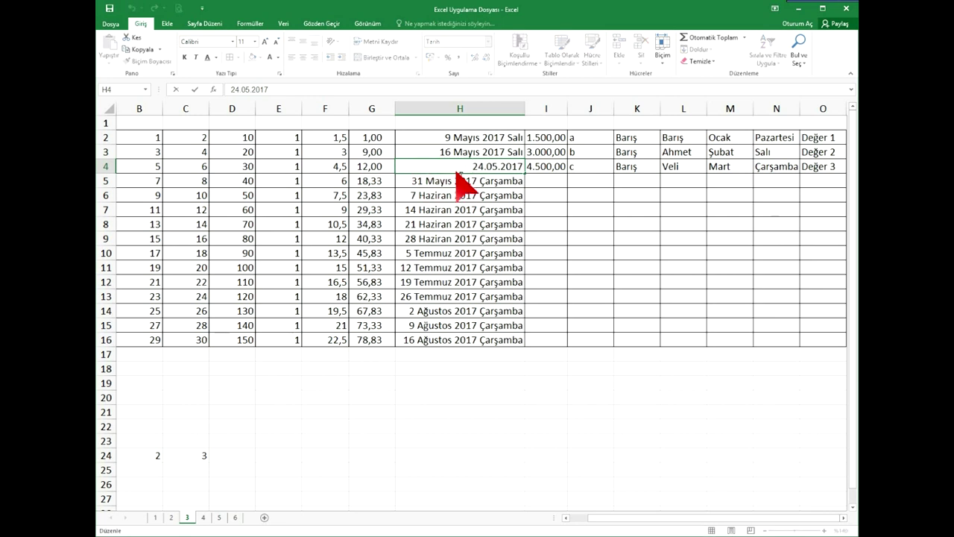
text(3)
key(Return)
Refill column H through 15 Ağustos 2017 Salı and autofit its width
mouse_move(505, 139)
mouse_down()
mouse_move(514, 172)
mouse_move(516, 341)
mouse_up()
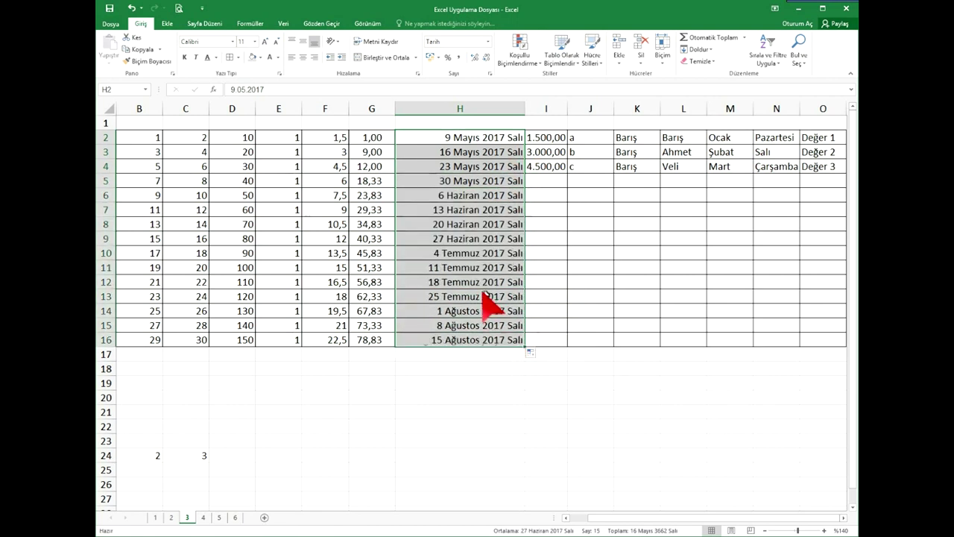
double_click(526, 109)
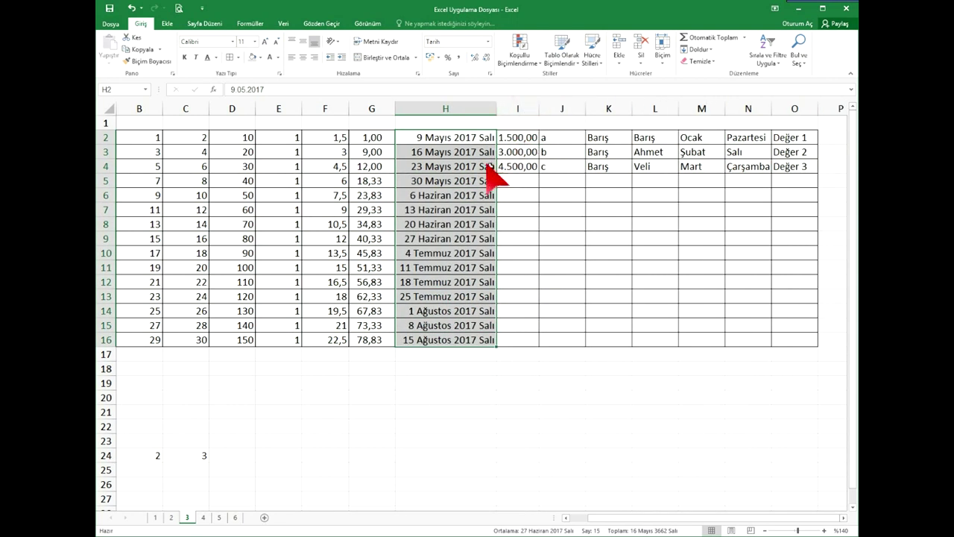
click(462, 310)
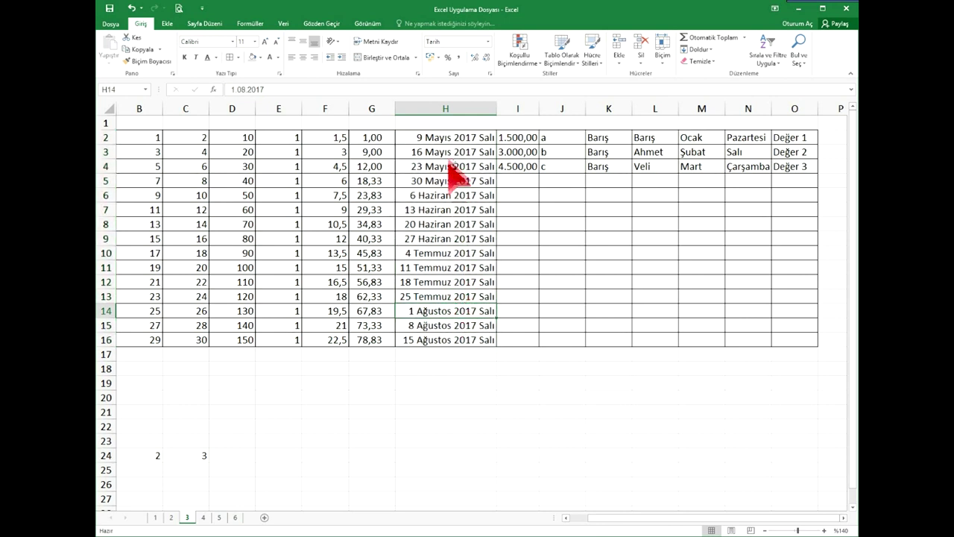
Fill column I from 1.500,00 to 22.500,00 in steps of 1.500 and autofit it
drag(527, 139, 534, 168)
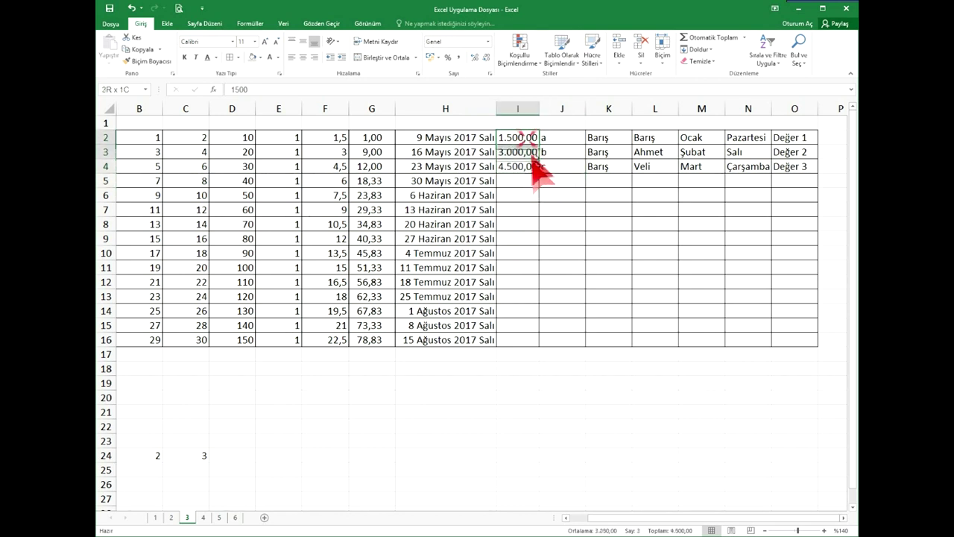
drag(539, 173, 537, 343)
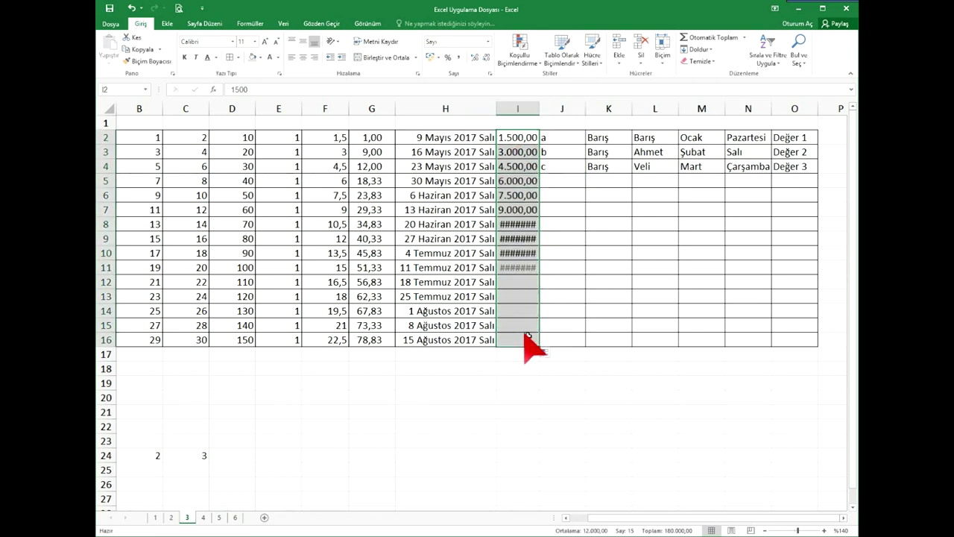
double_click(539, 109)
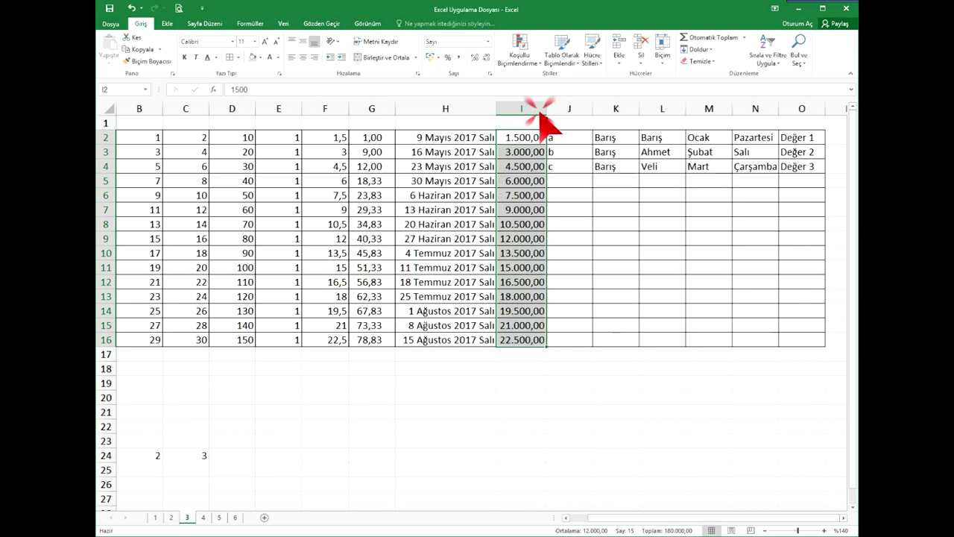
click(574, 141)
drag(575, 147, 584, 167)
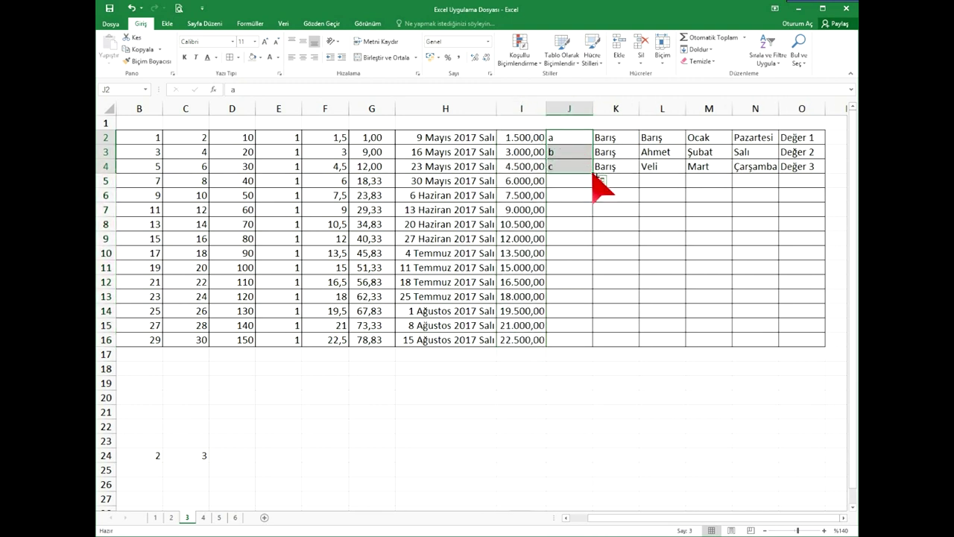
Extend J–O to row 16: repeating a/b/c, Barış, names, months, weekdays, Değer 1–15
drag(594, 174, 594, 176)
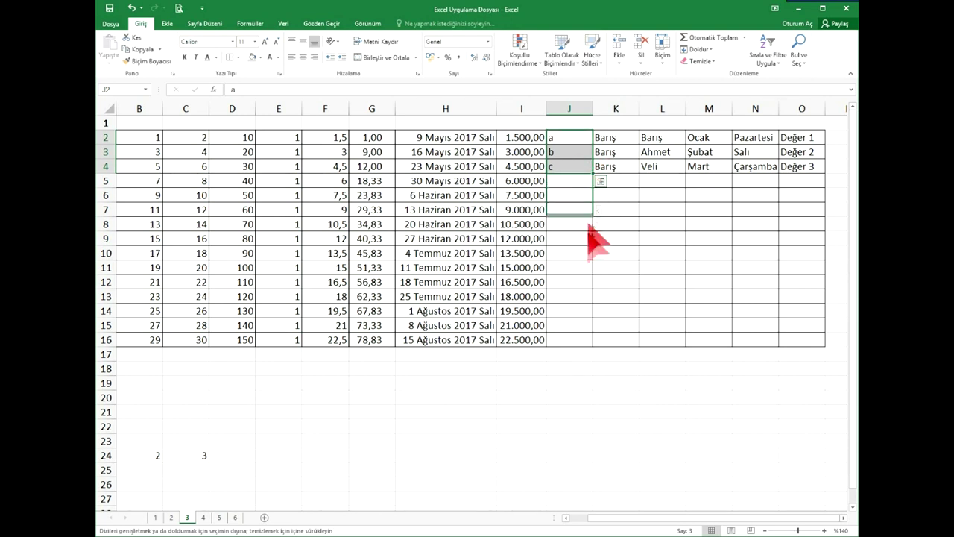
drag(596, 180, 598, 349)
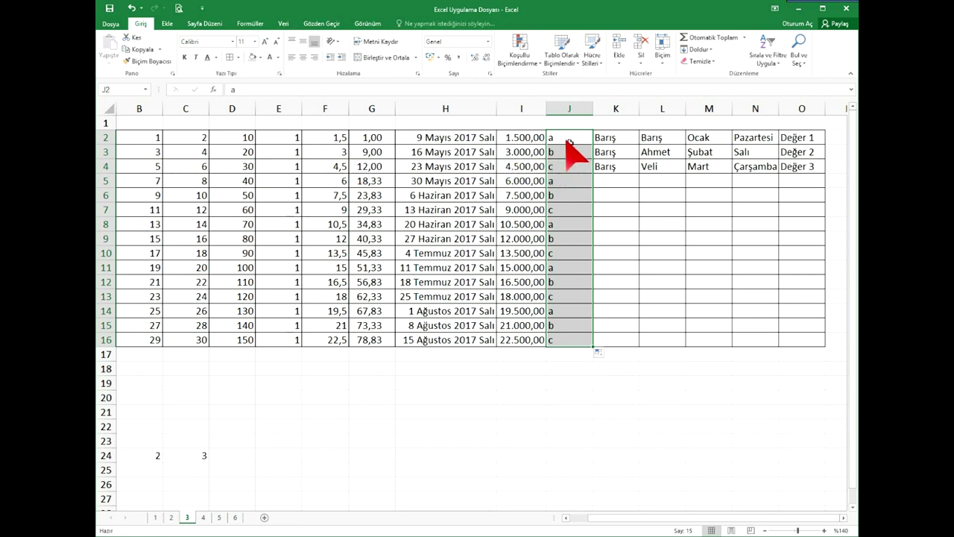
drag(634, 142, 632, 340)
drag(671, 140, 692, 328)
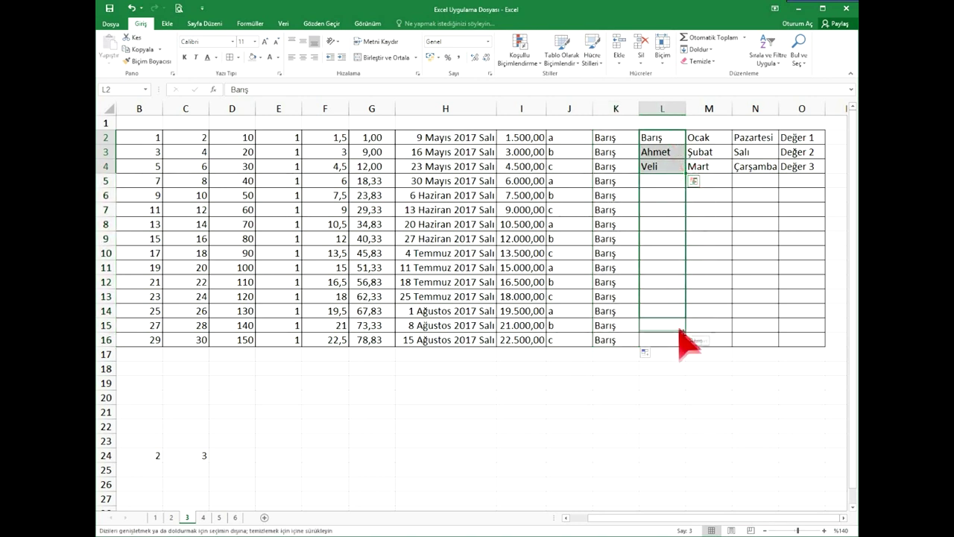
mouse_move(720, 138)
mouse_down()
mouse_move(733, 178)
mouse_move(721, 346)
mouse_up()
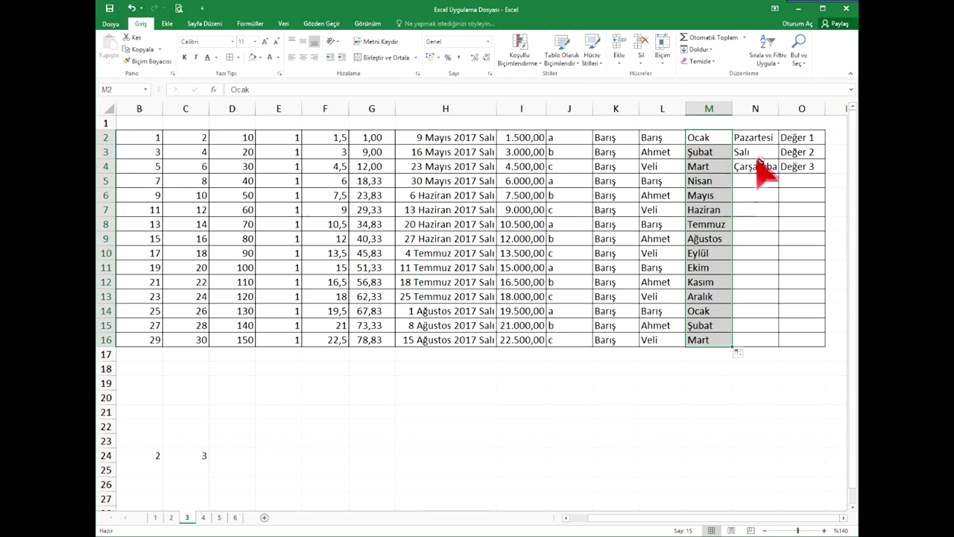
mouse_move(764, 141)
mouse_down()
mouse_move(776, 167)
mouse_move(781, 347)
mouse_up()
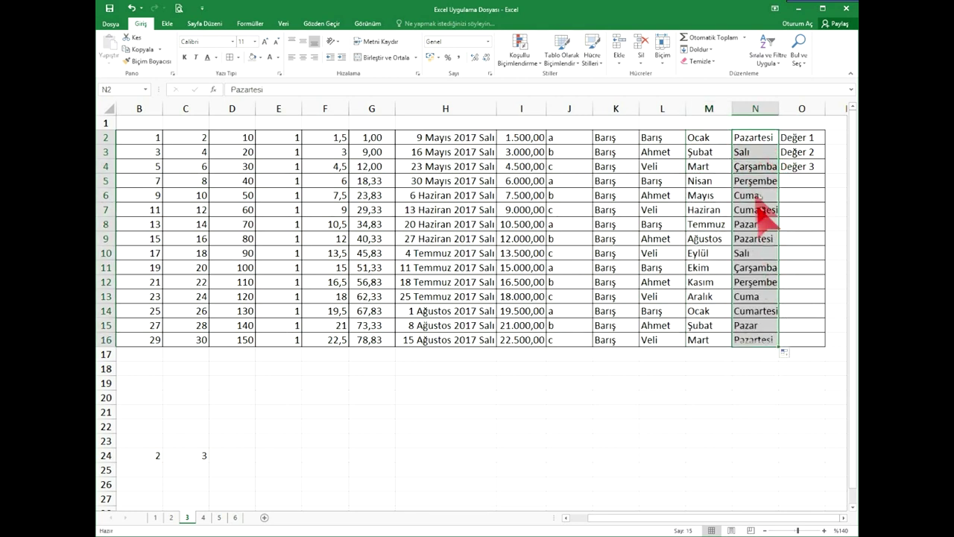
drag(803, 139, 815, 363)
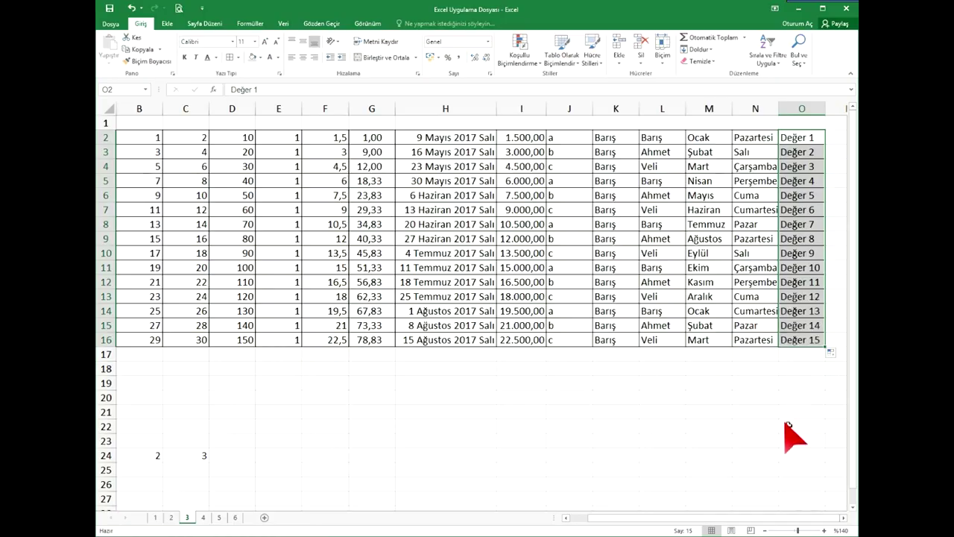
Relabel O2:O4 as 1 Değer, 2 Değer, 3 Değer and extend to 15 Değer in O16
click(802, 142)
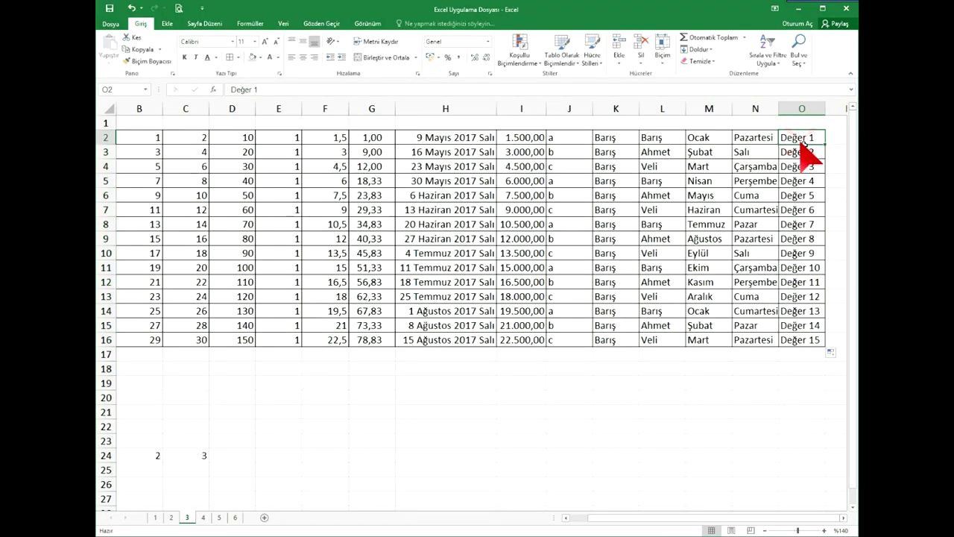
text(1 Değe)
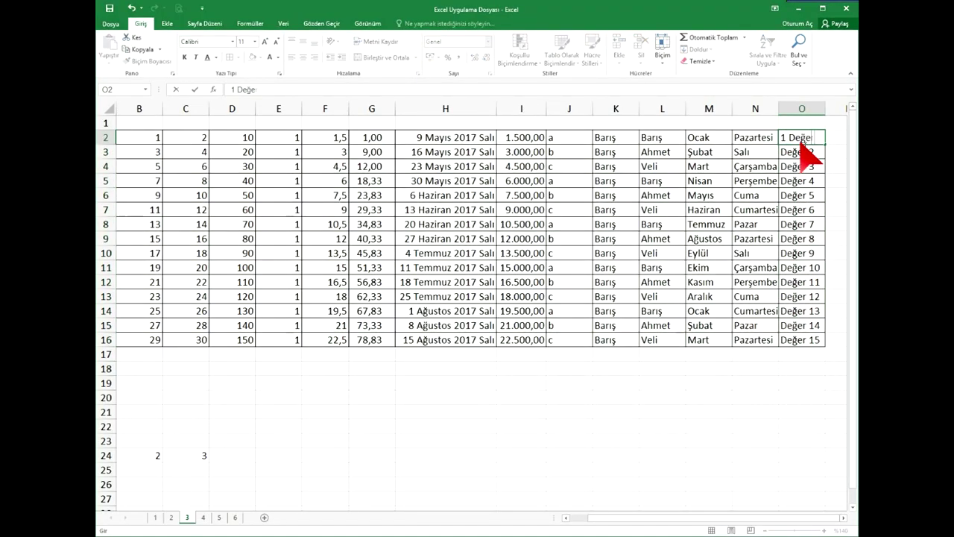
text(r)
key(Return)
text(2 De)
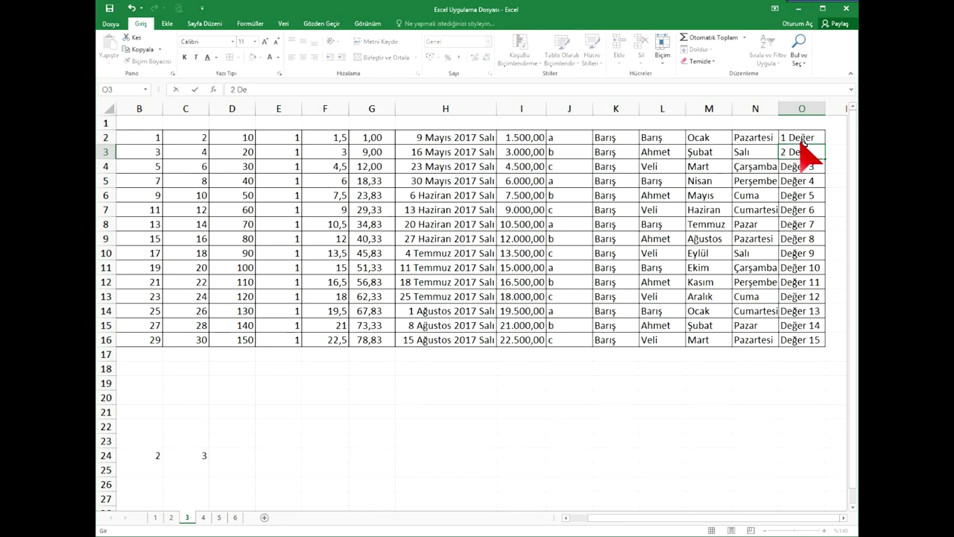
key(Return)
text(3)
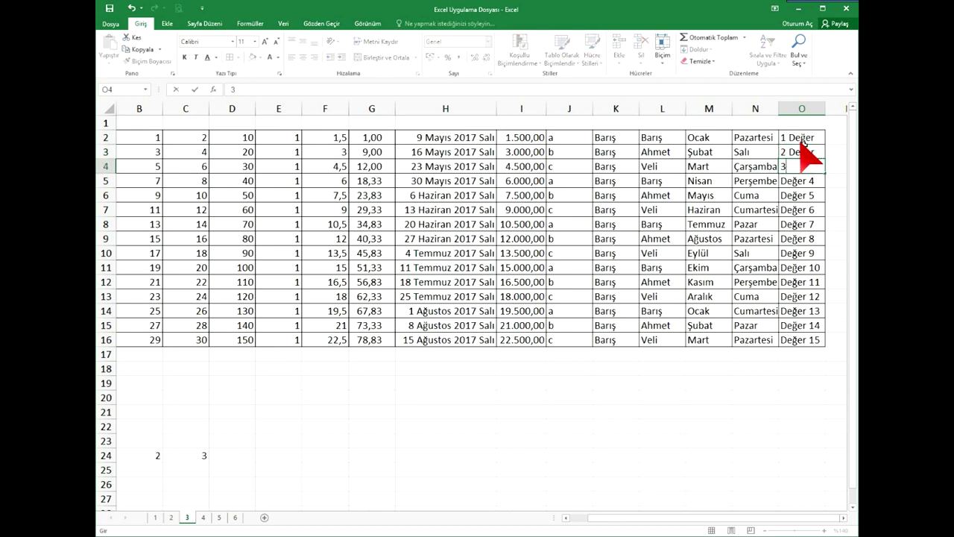
key(Return)
drag(807, 136, 819, 353)
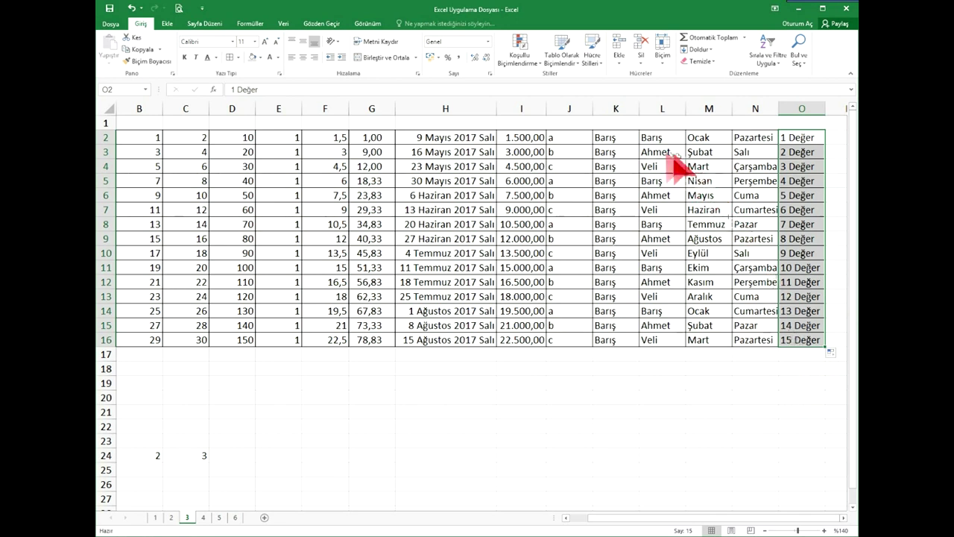
Number row 24 from 1 to 14 across columns A–N
drag(559, 141, 665, 347)
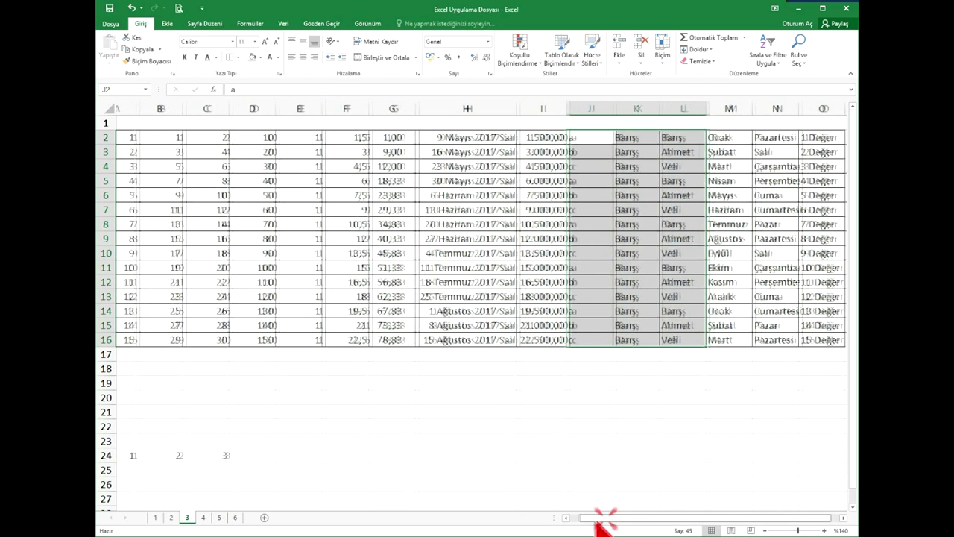
drag(606, 519, 575, 519)
drag(153, 456, 807, 462)
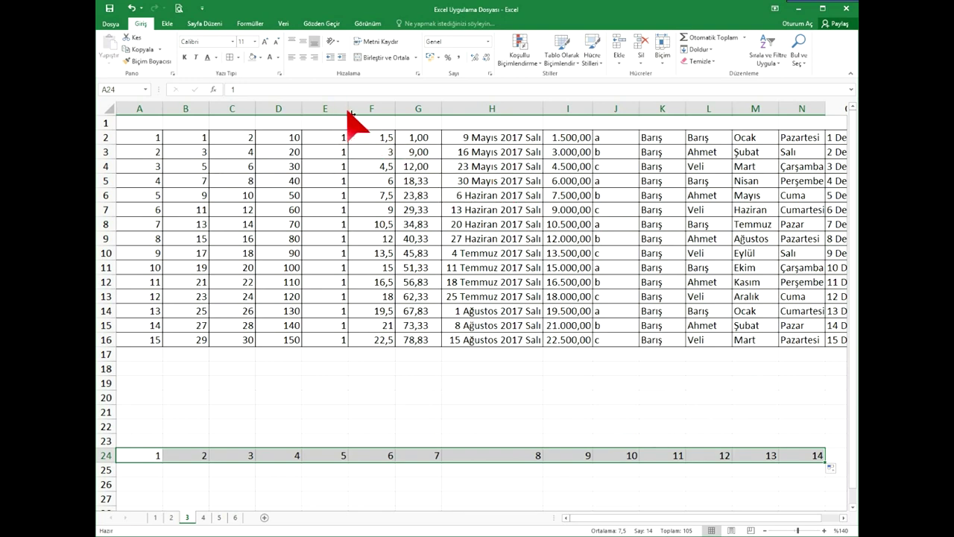
Narrow columns A–F to a uniform width
drag(349, 109, 226, 109)
drag(142, 109, 330, 109)
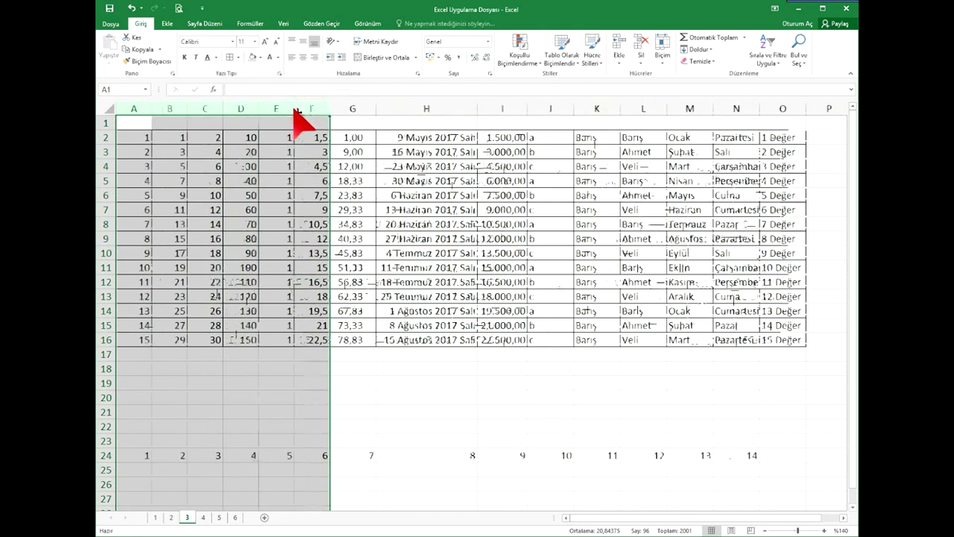
click(321, 181)
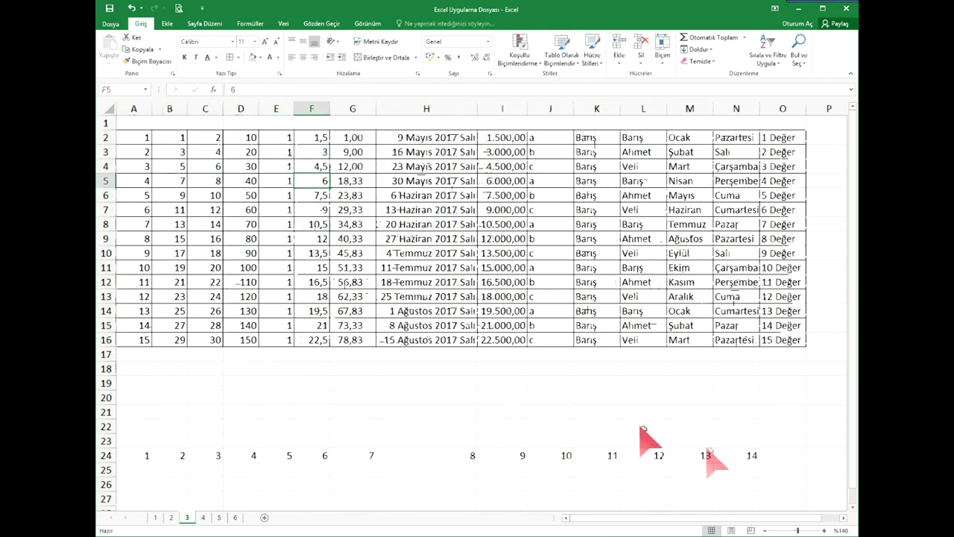